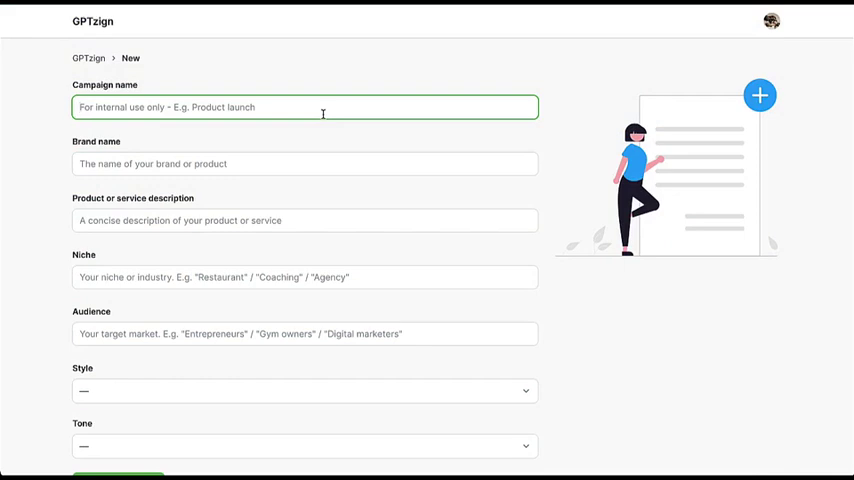
pyautogui.write('Product launch')
# Enter 'Product launch' as the campaign name and 'GPTzign' as the brand, then start the product description.
pyautogui.press('Tab')
pyautogui.write('GPTz')
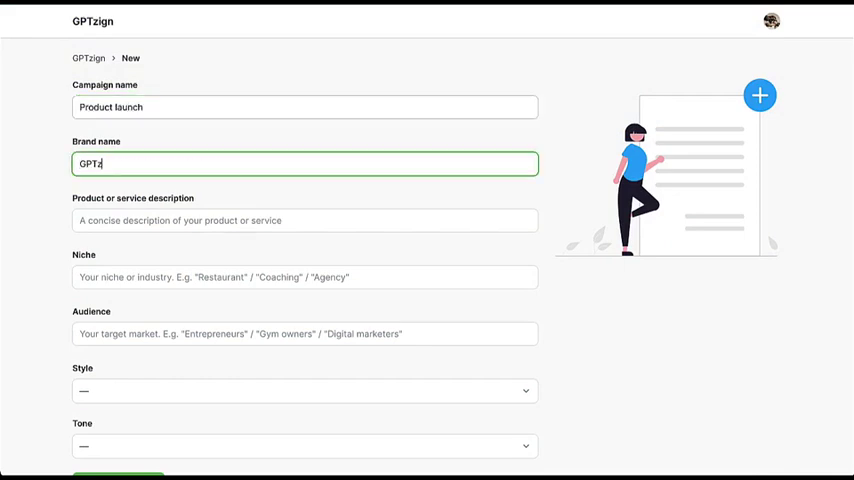
pyautogui.write('ign')
pyautogui.press('Tab')
pyautogui.write('GPT')
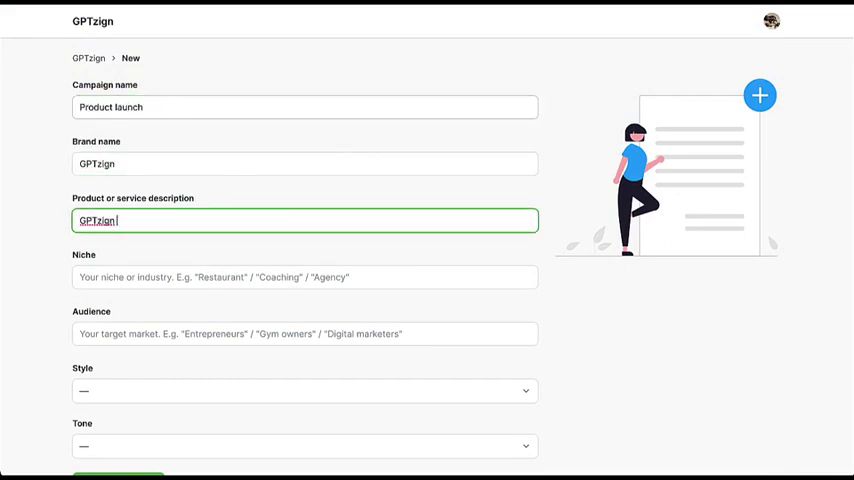
pyautogui.write('generator for ChatGPT that makes it easy for marketers to create teh')
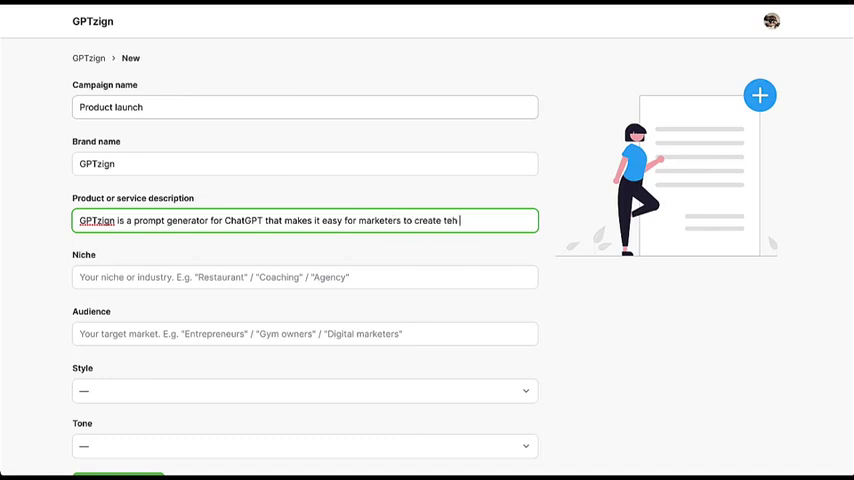
pyautogui.write('e right prompts for blog posts, emails, ads, sales copy,')
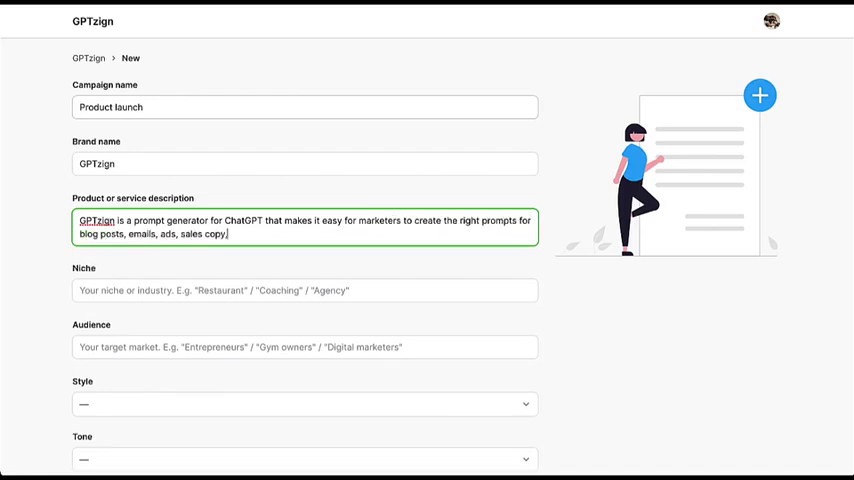
pyautogui.write('read and more.')
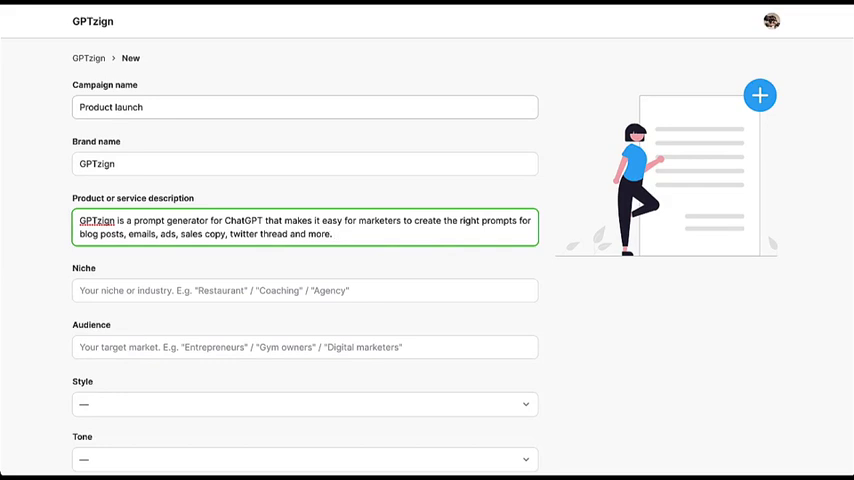
# Fill in the niche and audience, with Frank Kern writing style and Friendly tone.
pyautogui.click(223, 288)
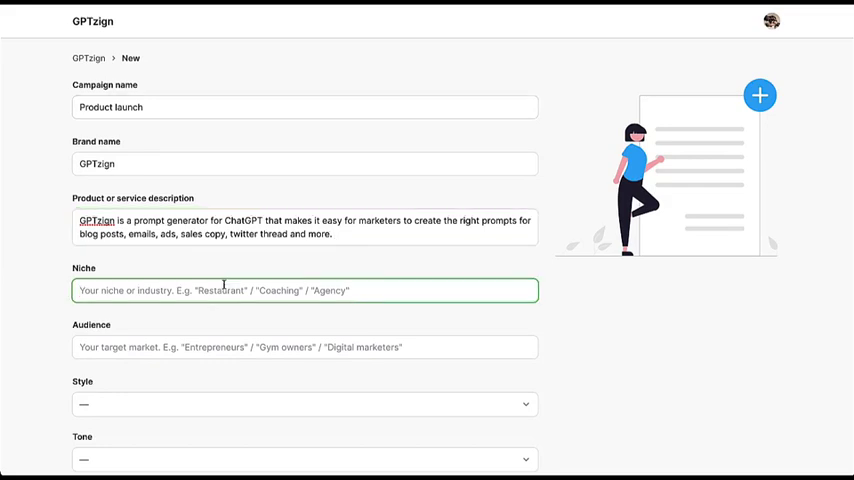
pyautogui.write('Digital marketing')
pyautogui.press('Tab')
pyautogui.write('Digital')
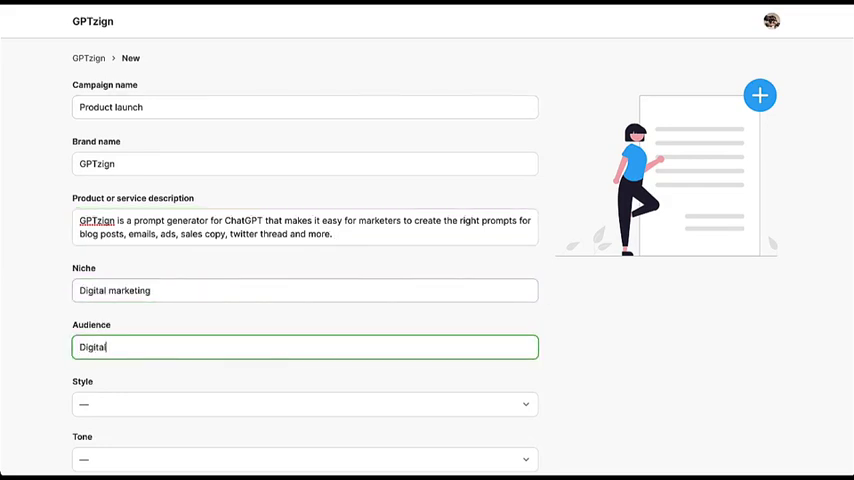
pyautogui.write(' markete')
pyautogui.click(194, 404)
pyautogui.scroll(-1, 185, 284)
pyautogui.scroll(-2, 175, 300)
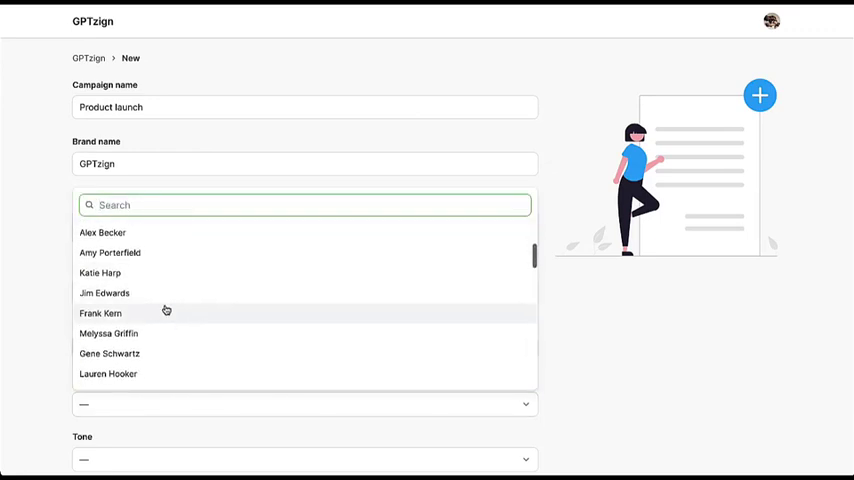
pyautogui.click(166, 311)
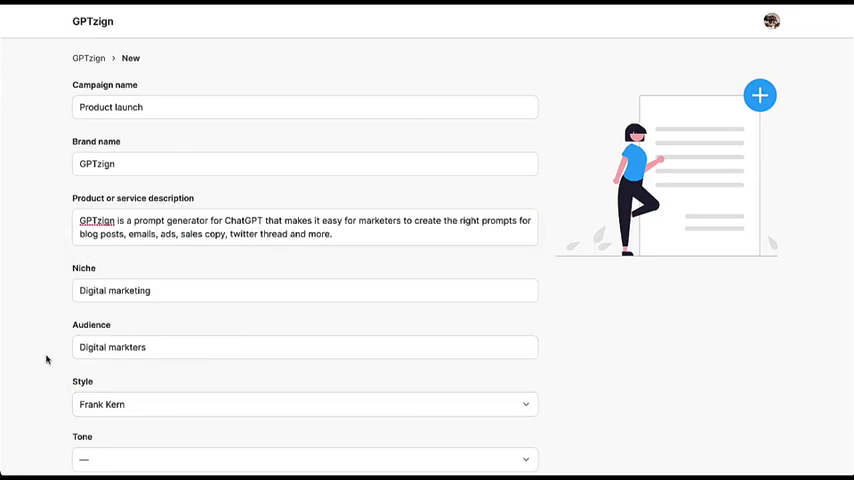
pyautogui.scroll(-1, 46, 359)
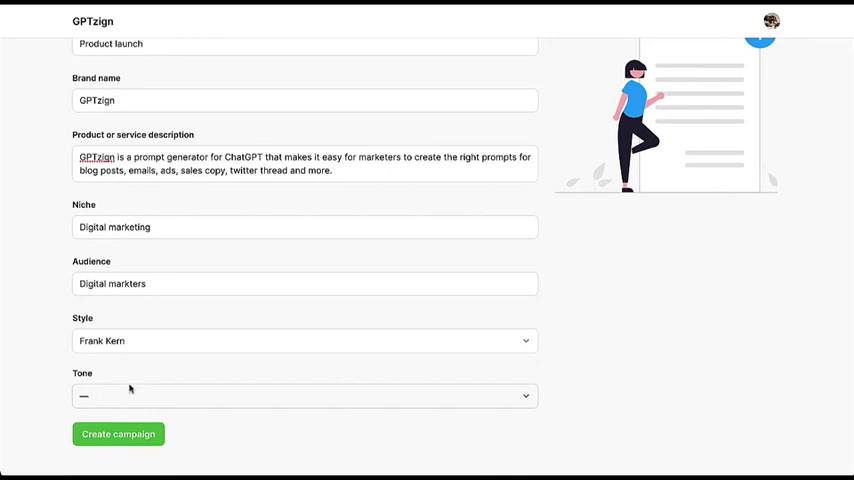
pyautogui.click(124, 348)
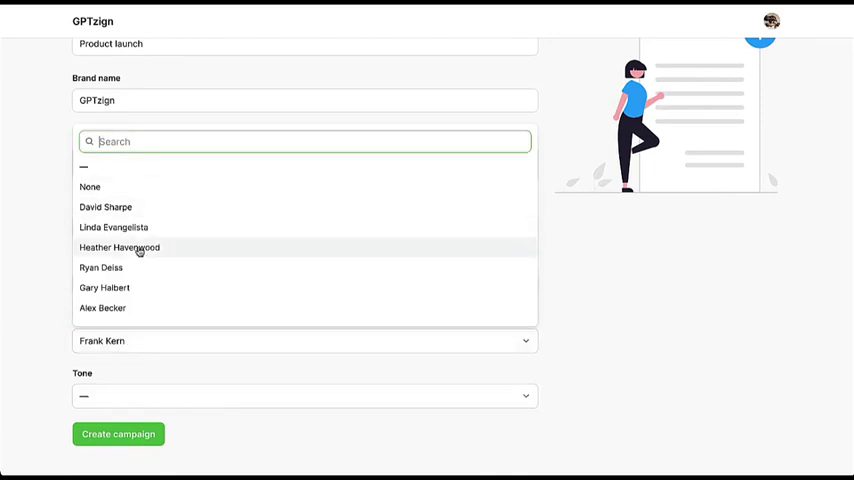
pyautogui.scroll(-3, 150, 245)
pyautogui.scroll(2, 150, 235)
pyautogui.scroll(-2, 150, 240)
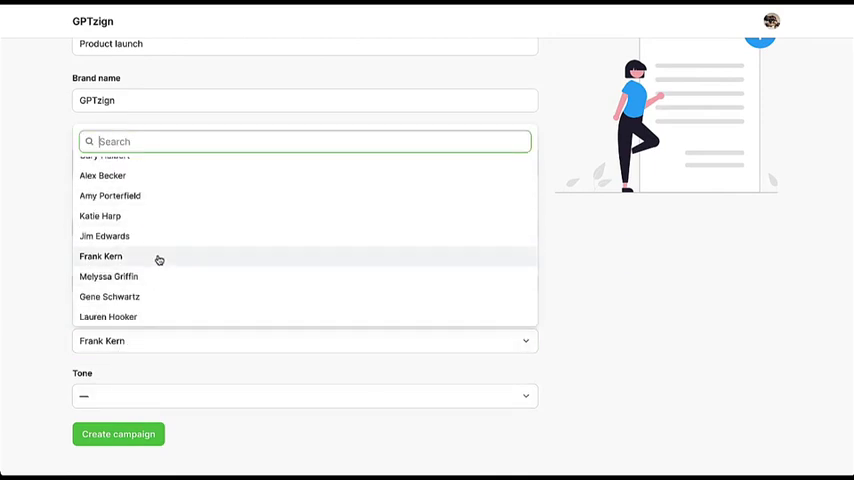
pyautogui.click(158, 257)
pyautogui.click(141, 352)
pyautogui.click(150, 285)
pyautogui.click(124, 395)
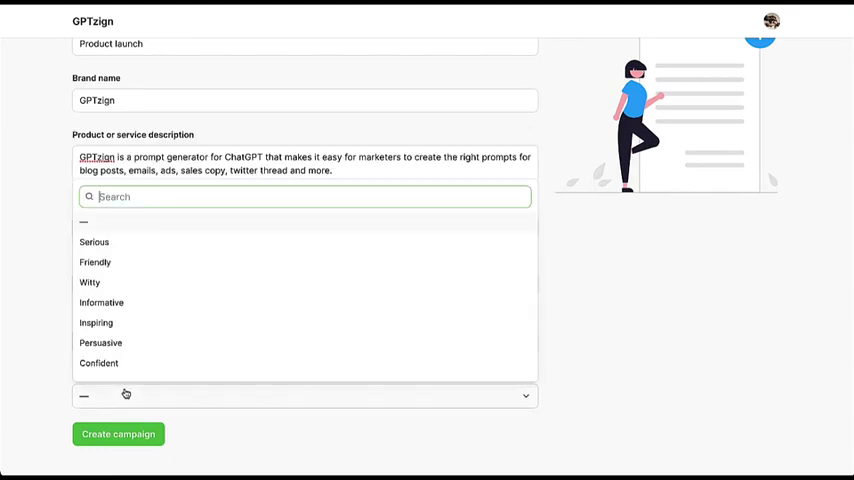
pyautogui.click(154, 261)
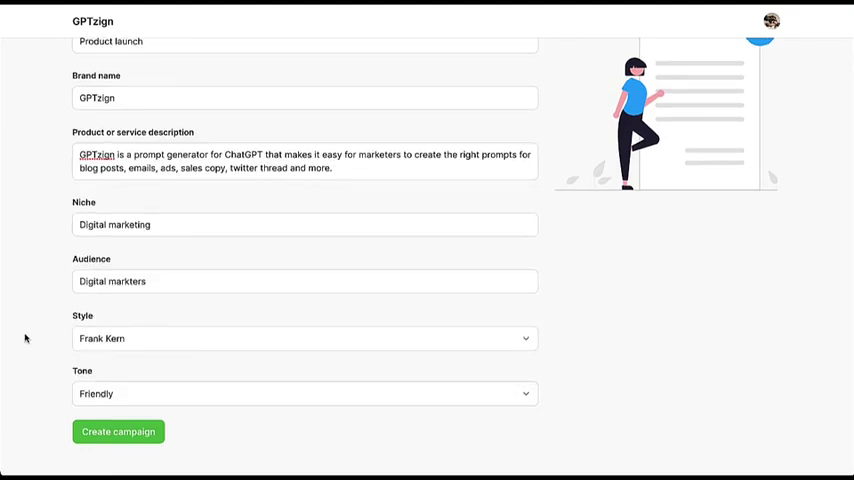
# Create the Product launch campaign and send its starting instructions to ChatGPT.
pyautogui.click(100, 430)
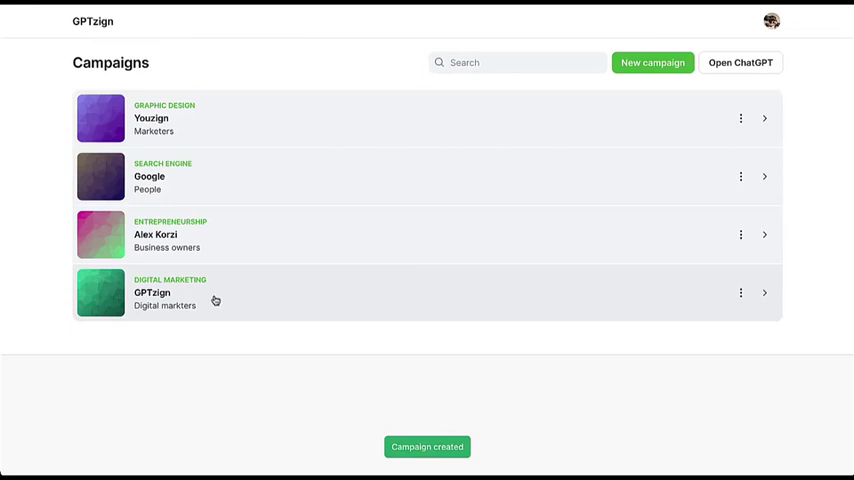
pyautogui.click(288, 296)
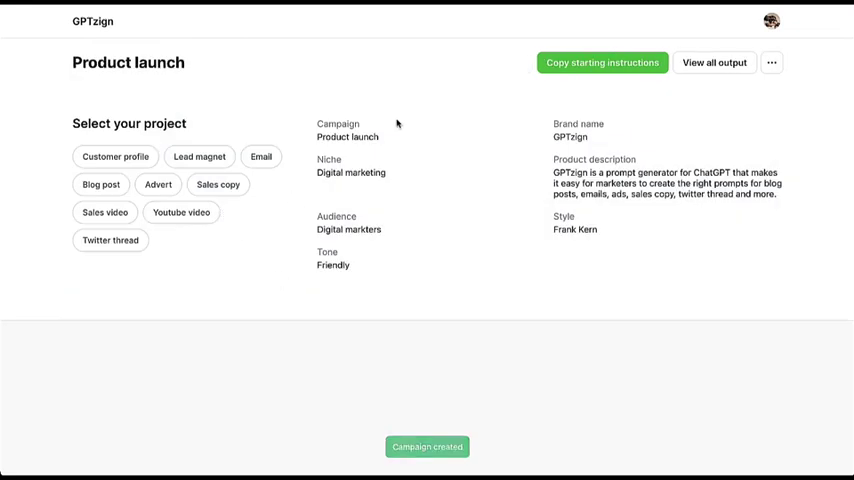
pyautogui.click(566, 66)
pyautogui.hotkey('ctrl', 'v')
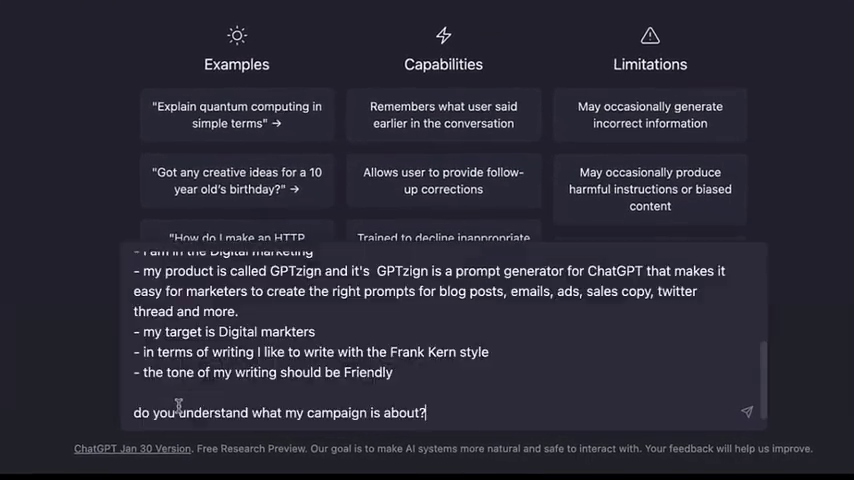
pyautogui.press('Return')
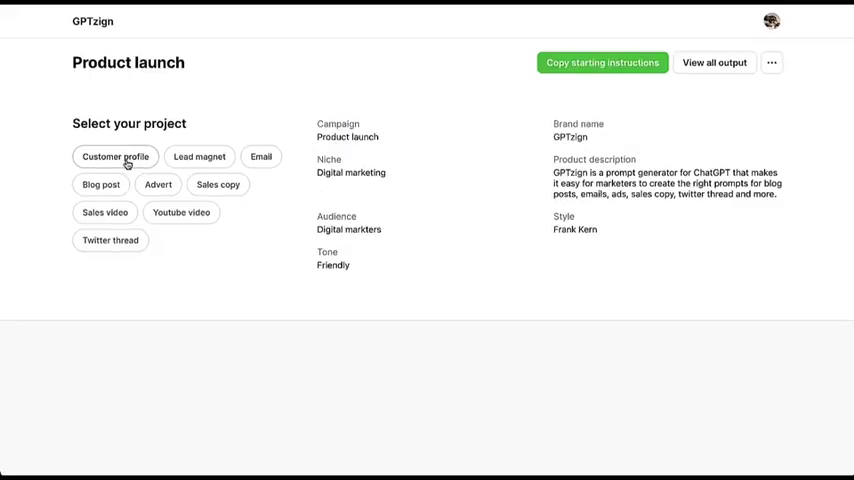
pyautogui.click(127, 164)
pyautogui.scroll(-1, 187, 267)
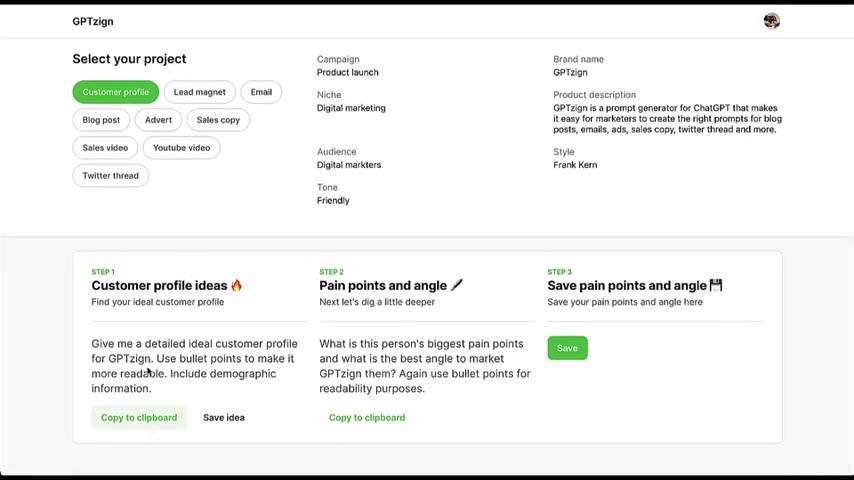
# Copy the Customer profile prompt, then generate a Gain Logic Fear Email Sequence prompt.
pyautogui.click(199, 122)
pyautogui.click(181, 177)
pyautogui.click(115, 105)
pyautogui.moveTo(100, 272); pyautogui.dragTo(276, 374)
pyautogui.click(114, 416)
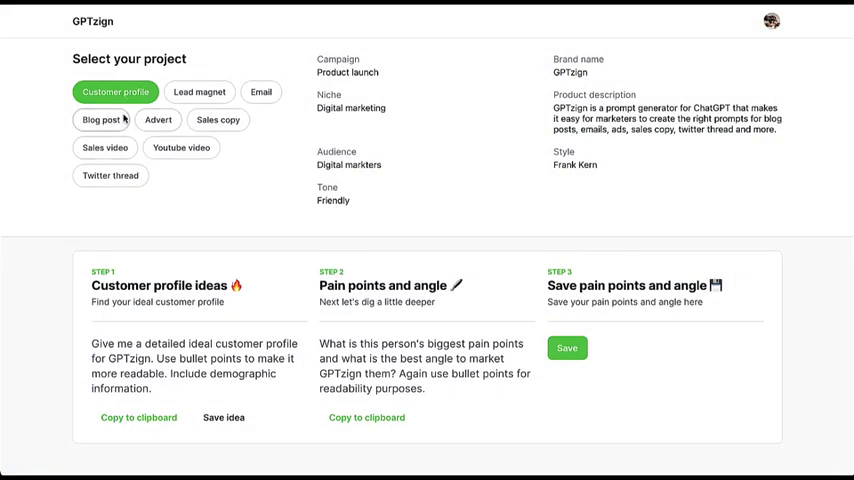
pyautogui.click(261, 91)
pyautogui.scroll(-3, 220, 264)
pyautogui.scroll(-2, 220, 300)
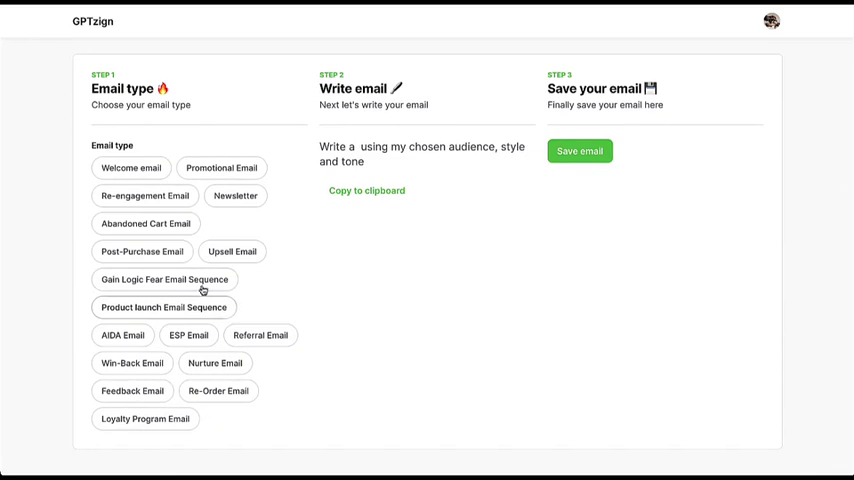
pyautogui.click(217, 281)
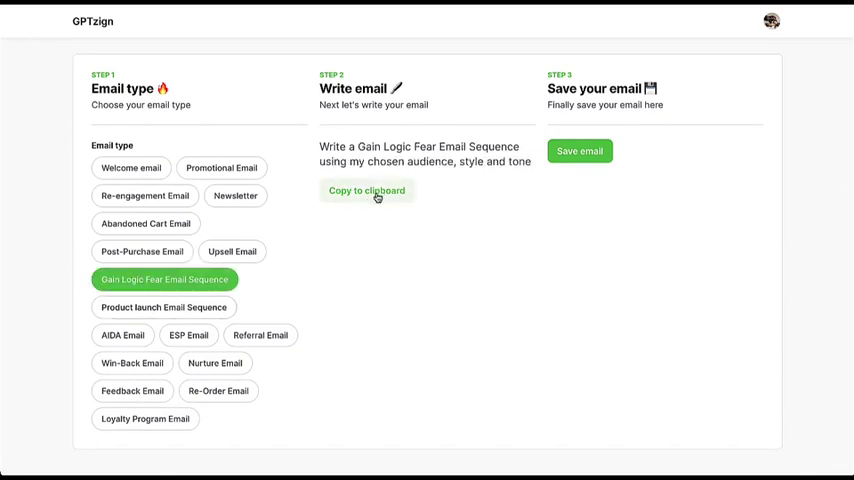
# Copy the Step 2 Gain Logic Fear email prompt for ChatGPT.
pyautogui.click(392, 200)
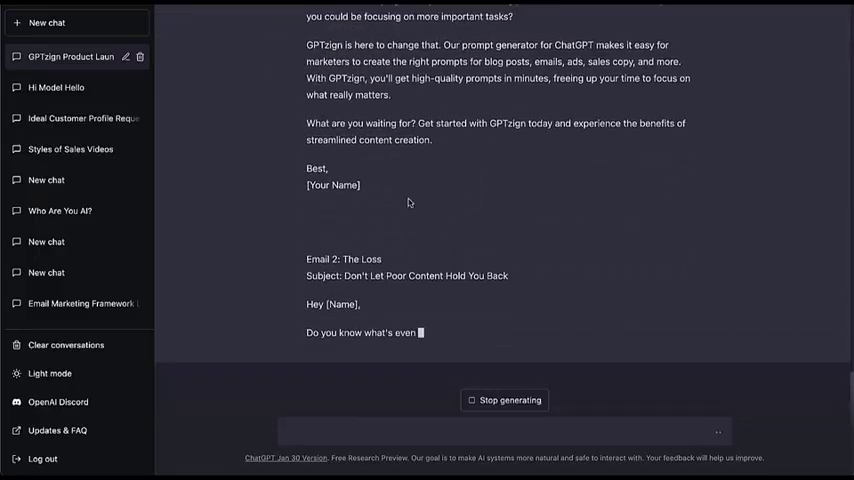
pyautogui.scroll(2, 410, 200)
pyautogui.scroll(1, 351, 197)
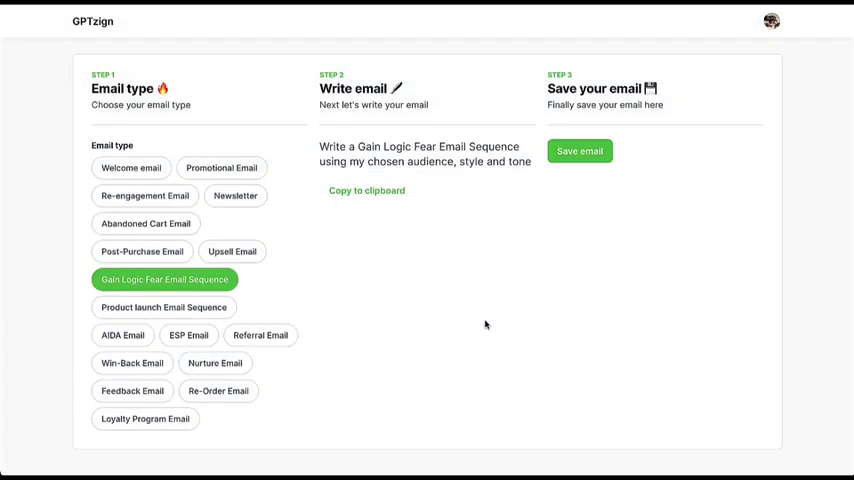
# Browse the Youtube video, Lead magnet and Email projects, then open the zSuite campaign.
pyautogui.click(174, 212)
pyautogui.click(205, 157)
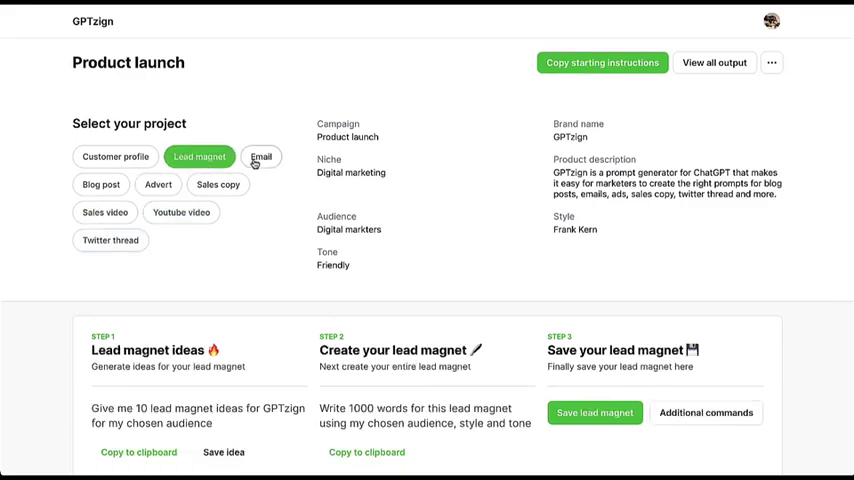
pyautogui.click(258, 157)
pyautogui.click(86, 21)
pyautogui.click(250, 128)
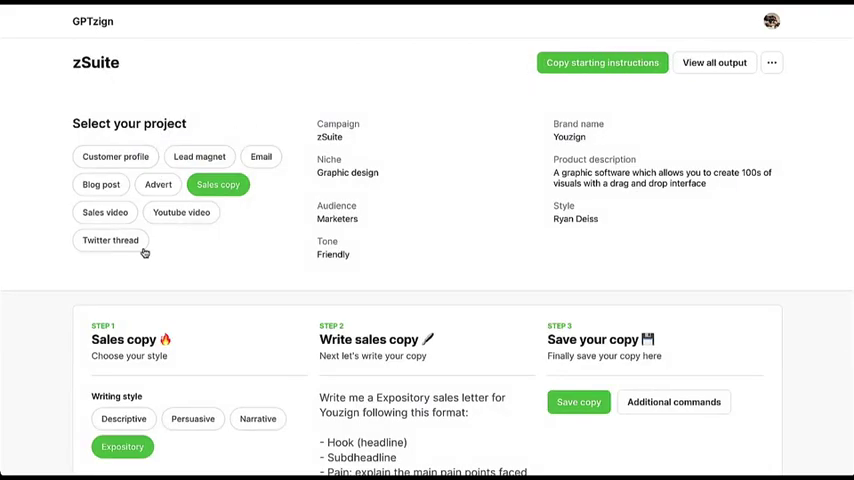
pyautogui.scroll(-1, 172, 250)
# Review and close zSuite's saved sales copy, Twitter thread and blog post.
pyautogui.click(105, 171)
pyautogui.click(565, 360)
pyautogui.scroll(-5, 250, 80)
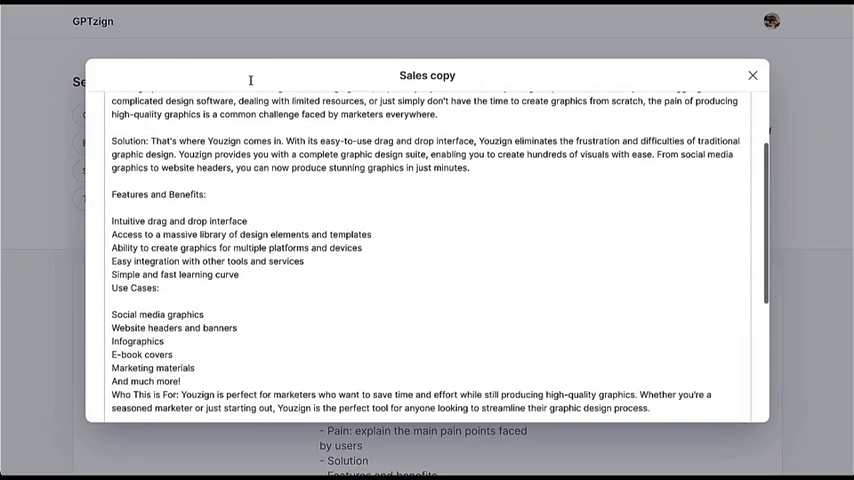
pyautogui.click(753, 76)
pyautogui.click(109, 201)
pyautogui.click(582, 363)
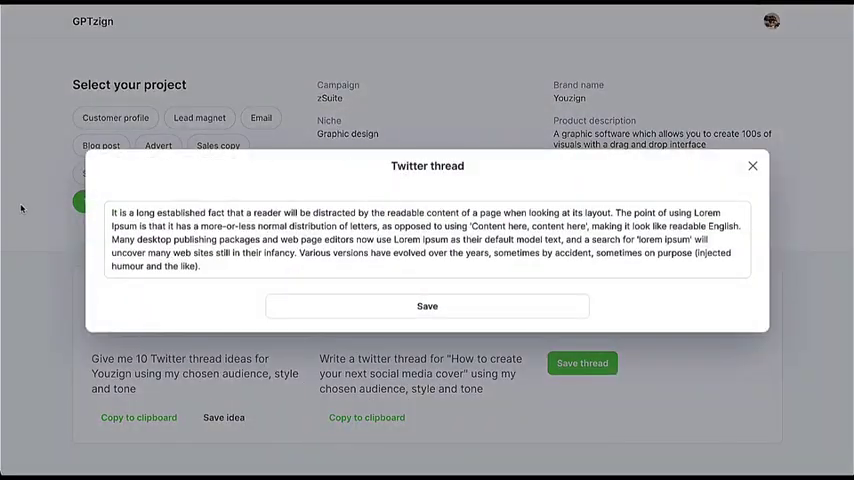
pyautogui.click(23, 206)
pyautogui.click(101, 145)
pyautogui.click(588, 363)
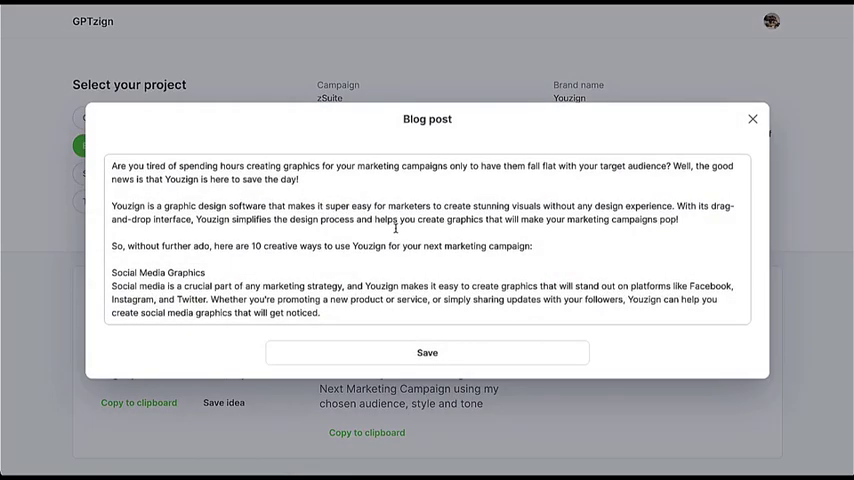
pyautogui.click(63, 187)
# Review the saved email, then show all of zSuite's saved outputs together.
pyautogui.click(261, 117)
pyautogui.click(580, 361)
pyautogui.scroll(-5, 422, 215)
pyautogui.click(60, 170)
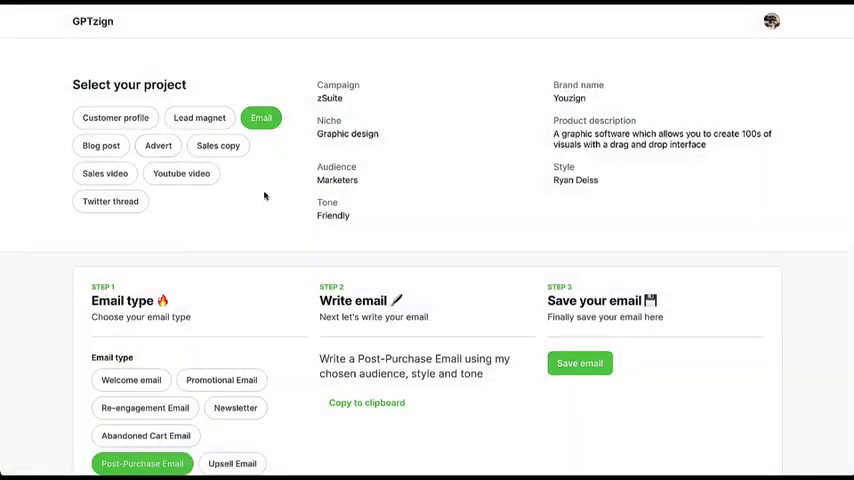
pyautogui.scroll(1, 583, 141)
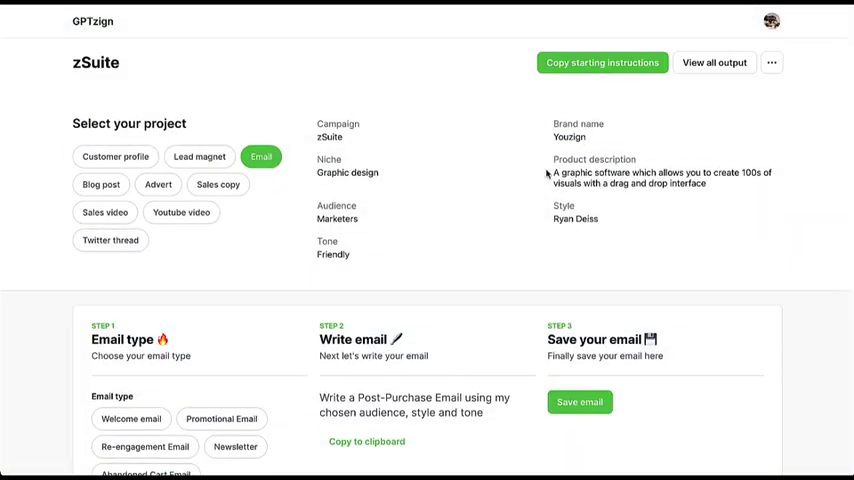
pyautogui.click(700, 66)
pyautogui.scroll(-2, 645, 168)
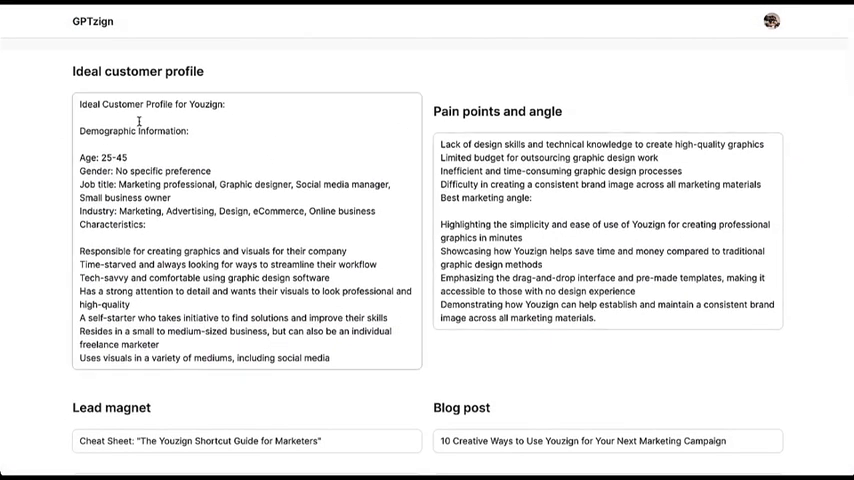
pyautogui.scroll(-3, 475, 158)
pyautogui.scroll(-5, 577, 198)
pyautogui.scroll(-5, 577, 198)
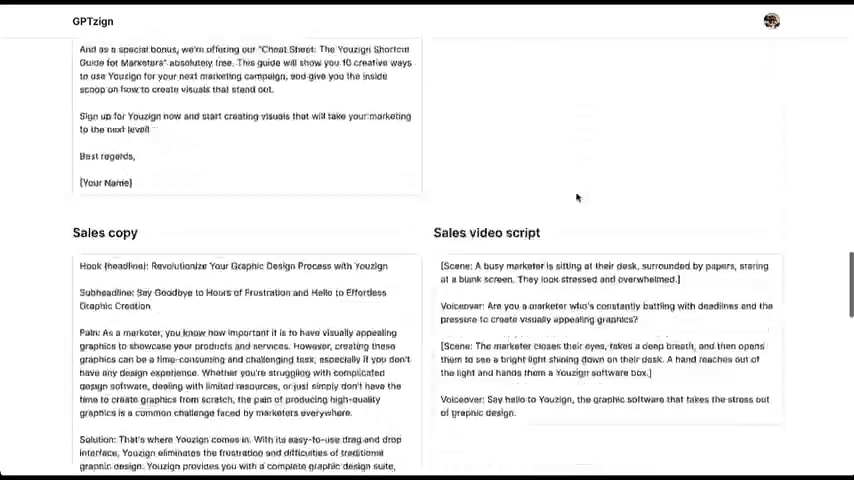
pyautogui.scroll(-5, 577, 198)
pyautogui.scroll(-5, 577, 198)
pyautogui.scroll(10, 577, 198)
pyautogui.scroll(10, 577, 198)
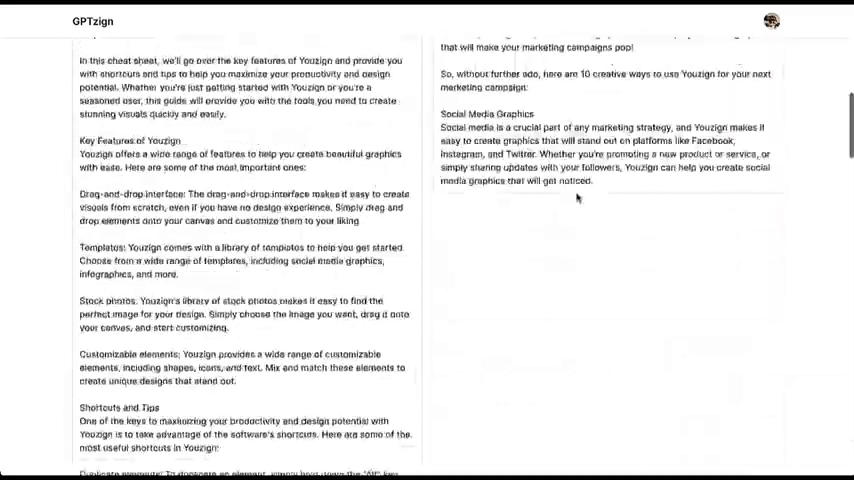
pyautogui.scroll(10, 577, 198)
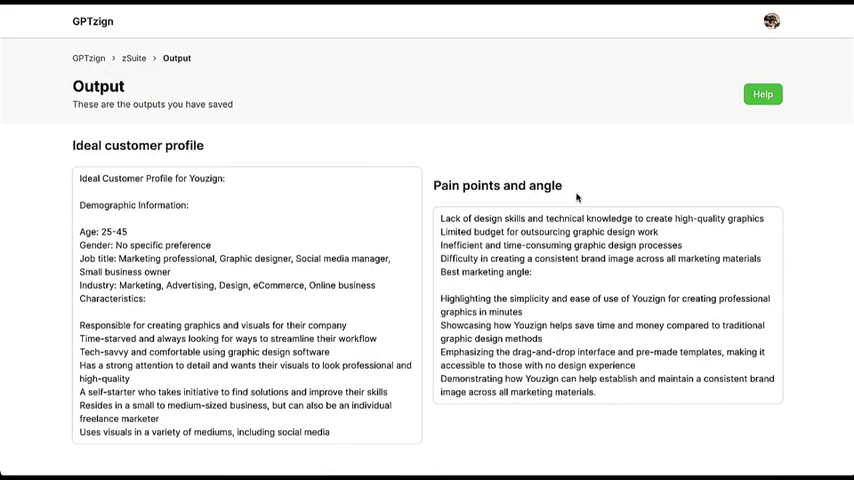